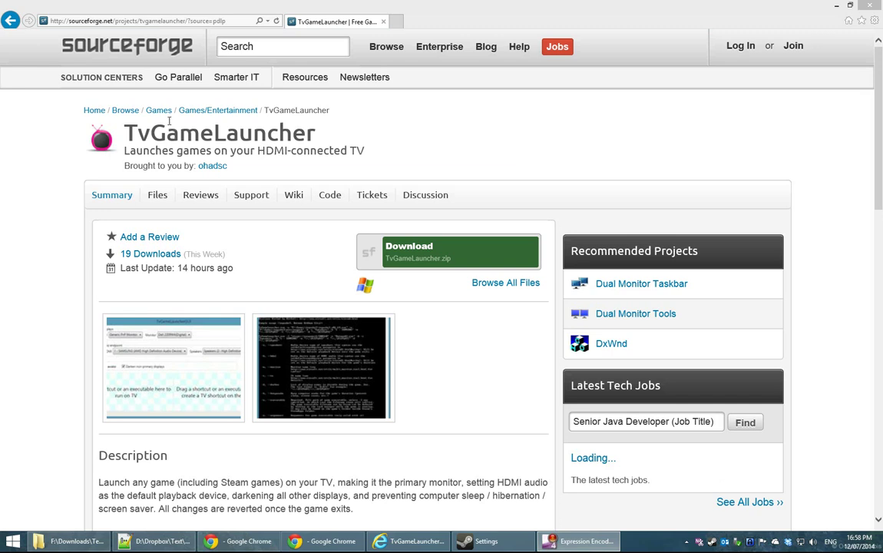
Step: Bring the SourceForge browser page to the front and check the project address
click(113, 21)
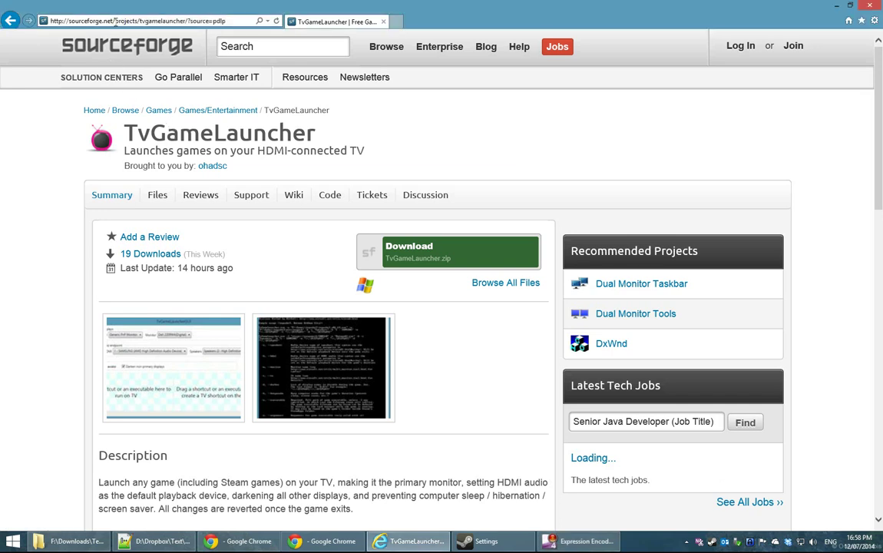
drag(115, 21, 184, 17)
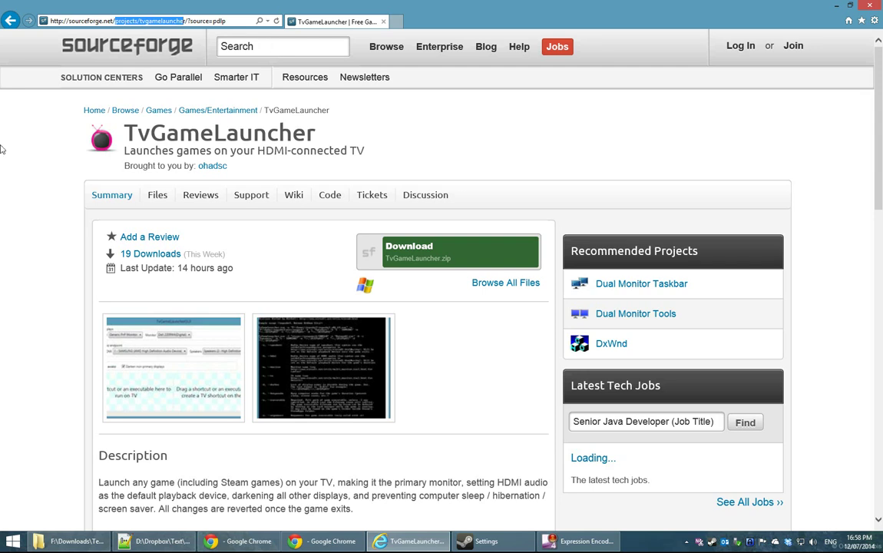
click(65, 265)
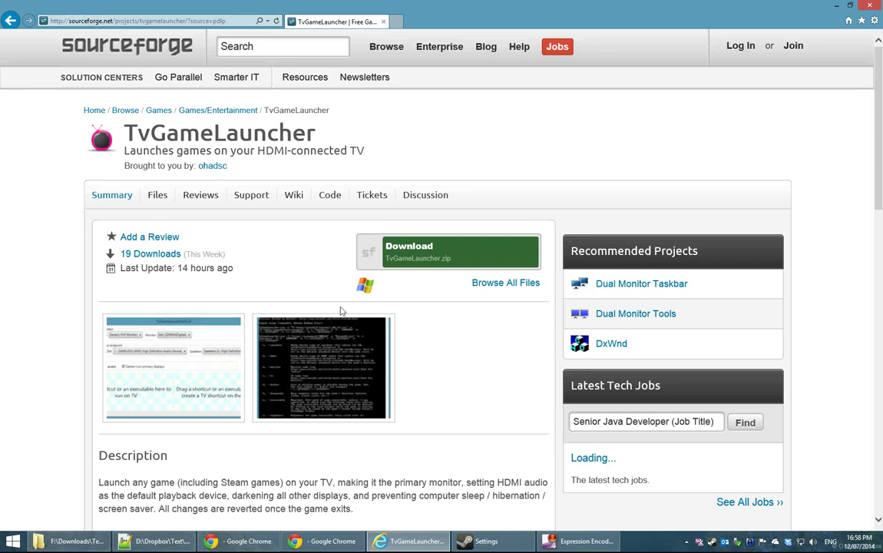
Step: Download TvGameLauncher.zip and extract its eight files into F:\Downloads\Temp
click(421, 256)
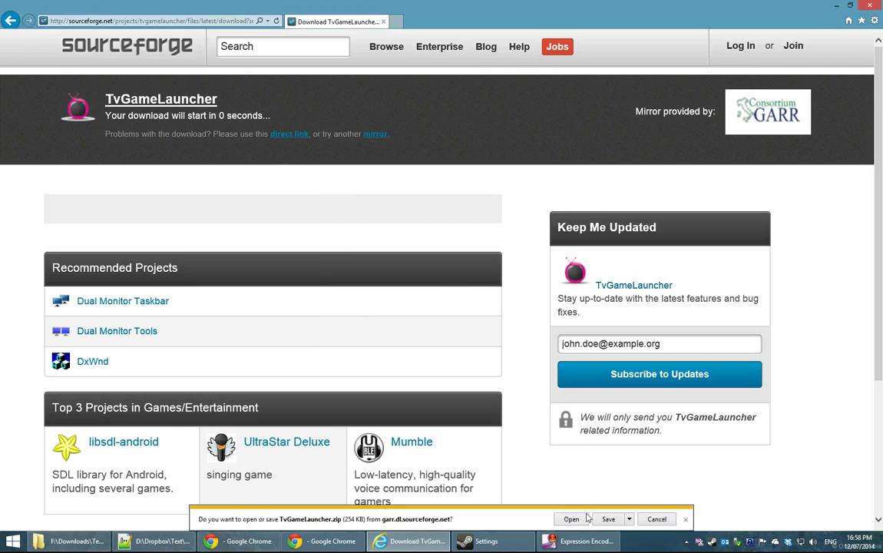
click(575, 519)
drag(153, 262, 140, 220)
click(466, 274)
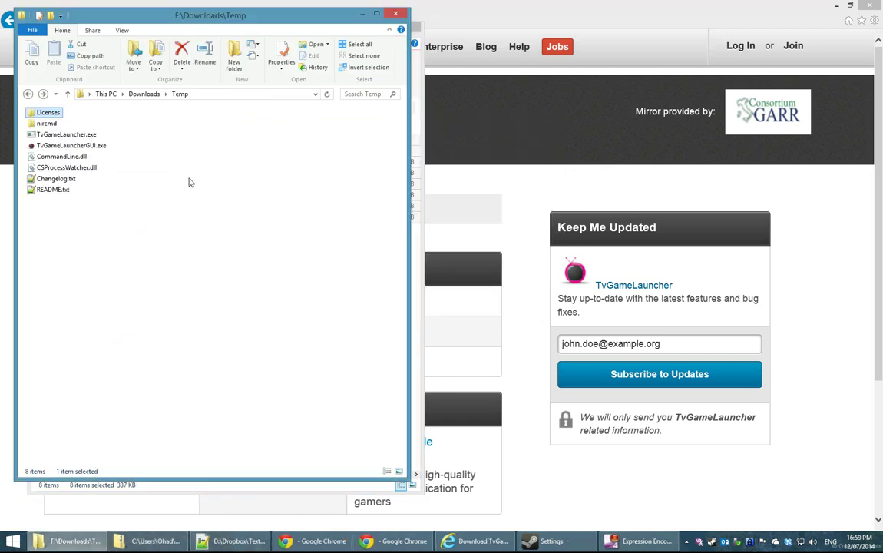
Step: Launch TvGameLauncherGUI.exe from Temp, choosing More info and Run anyway on SmartScreen
click(172, 161)
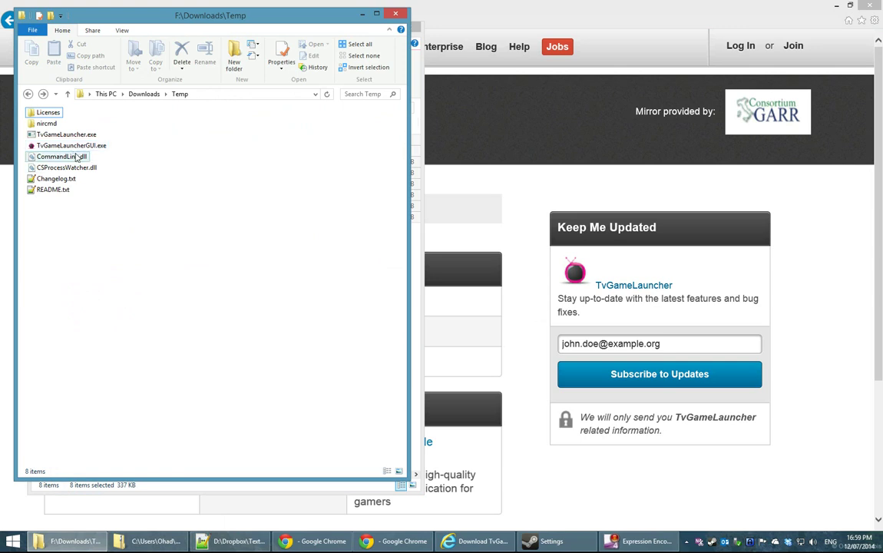
double_click(76, 146)
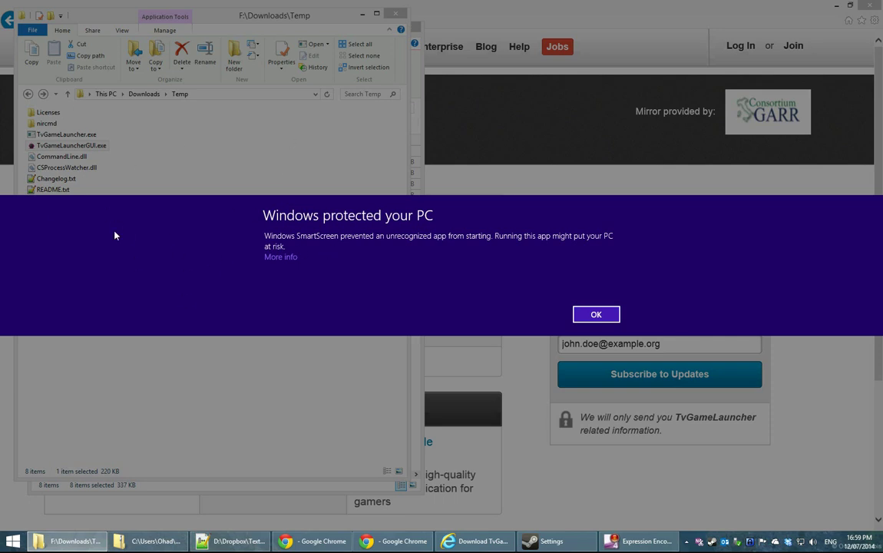
click(280, 257)
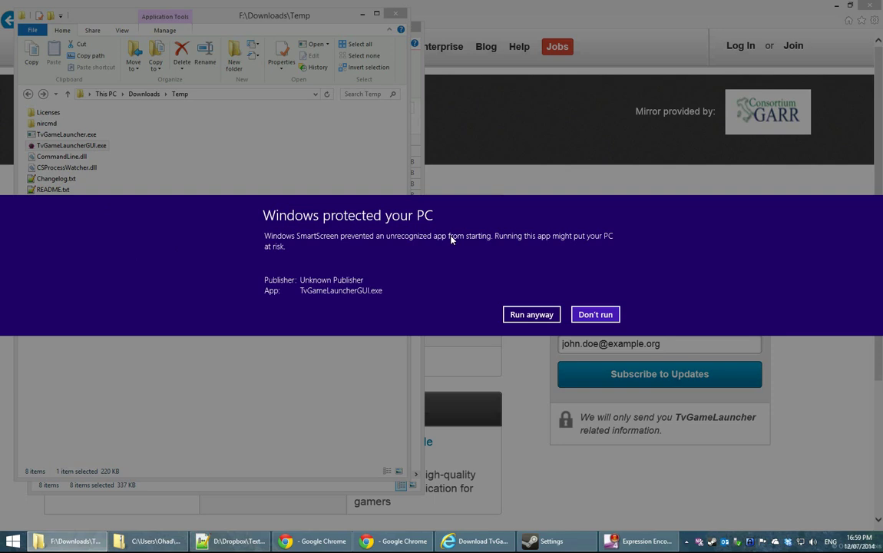
click(526, 314)
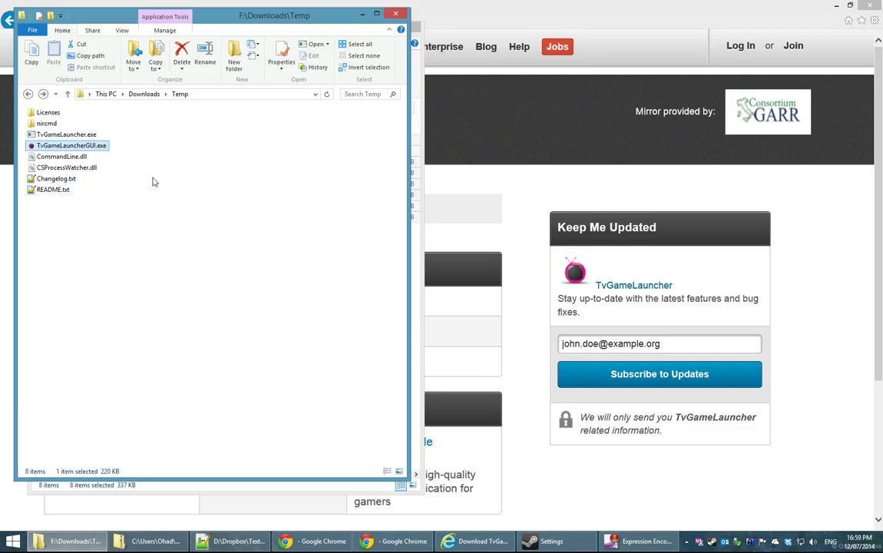
Step: Move the TvGameLauncherGUI window down over Explorer so the Temp file list stays visible
drag(170, 35, 167, 175)
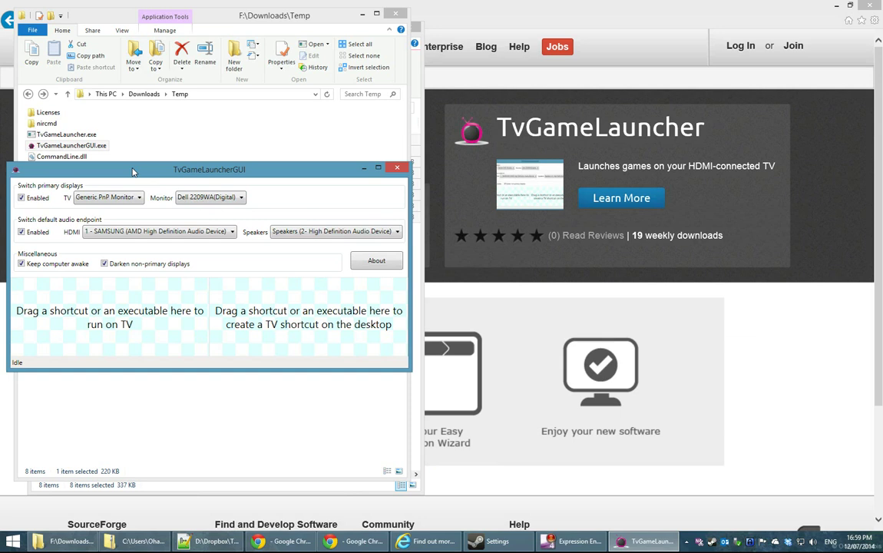
mouse_move(44, 223)
mouse_move(111, 232)
drag(75, 164, 83, 153)
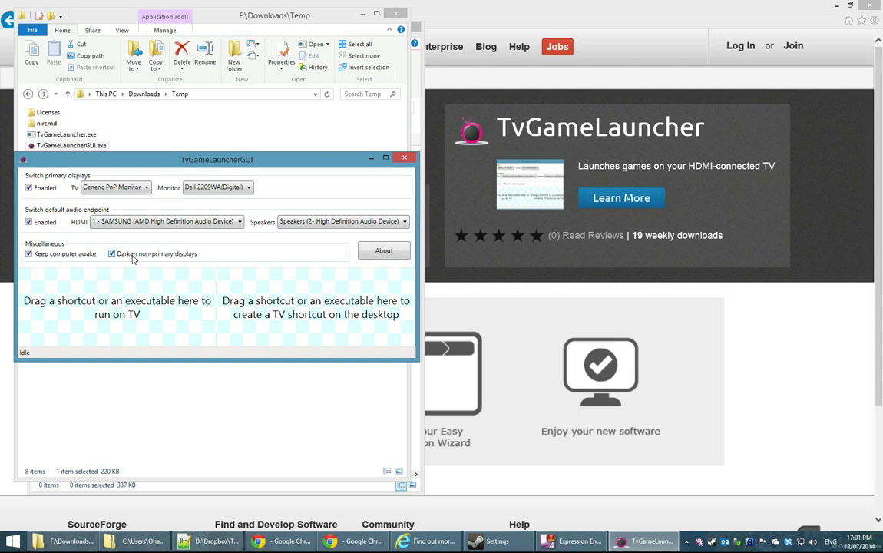
Step: Toggle primary display switching, review HDMI audio devices, clear awake and darken options, close the launcher
click(44, 188)
click(45, 187)
click(135, 222)
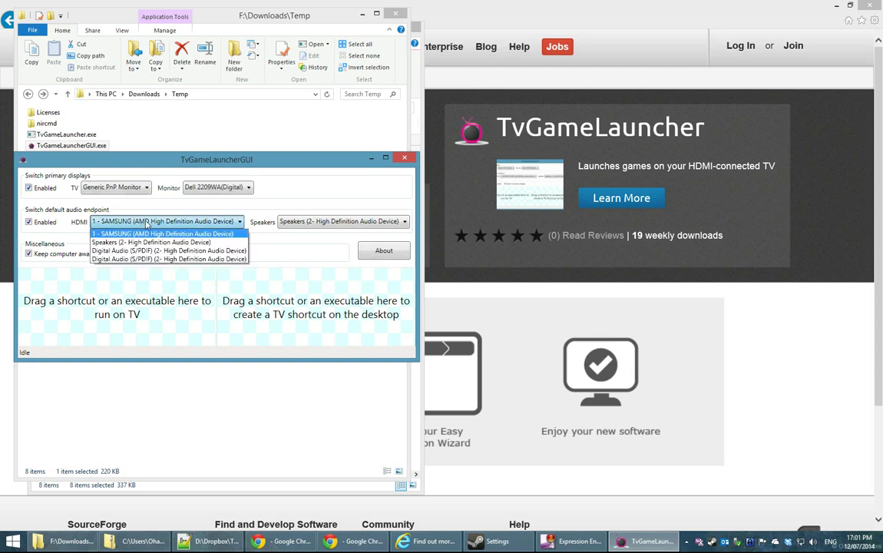
click(77, 246)
click(67, 253)
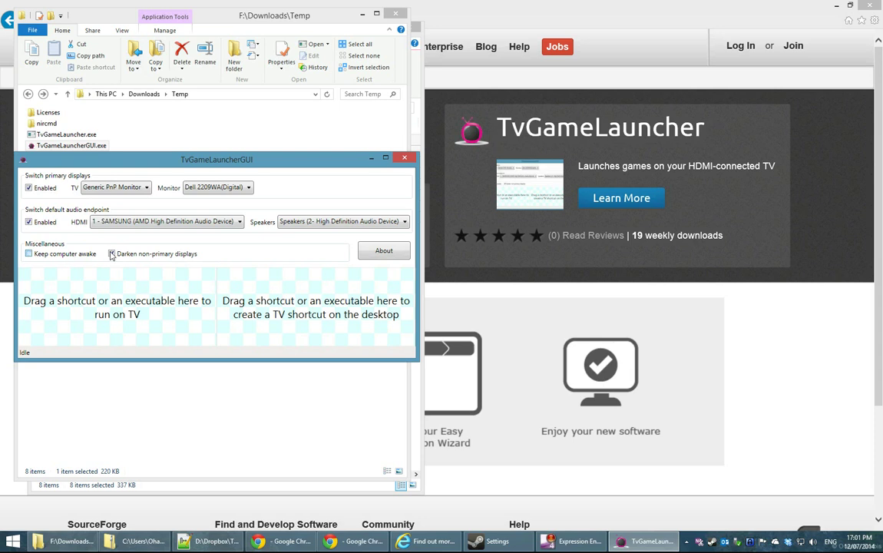
click(405, 158)
Step: Relaunch TvGameLauncherGUI and enable Keep computer awake and Darken non-primary displays
double_click(87, 146)
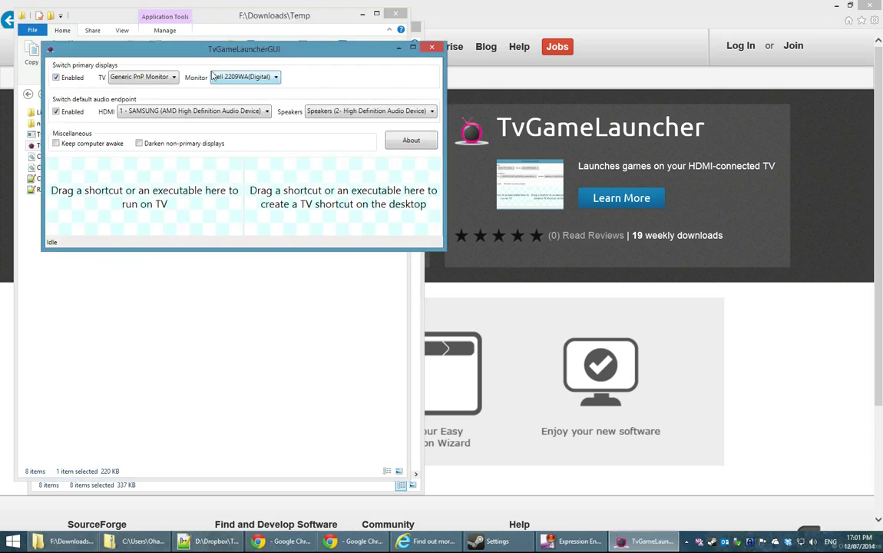
drag(198, 52, 187, 154)
click(65, 240)
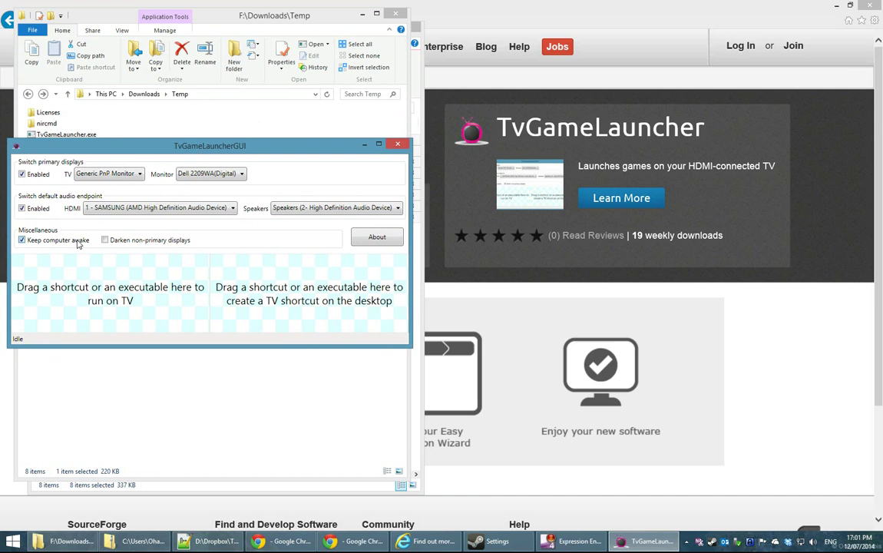
click(115, 240)
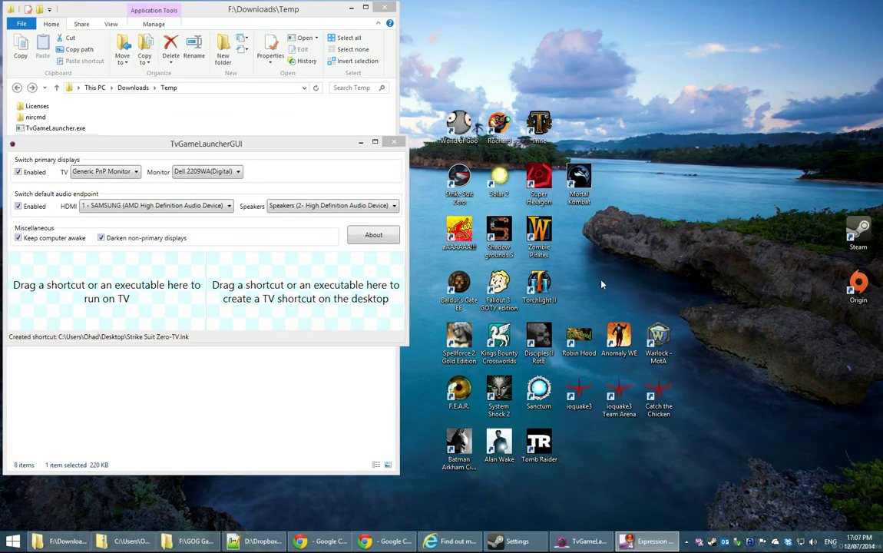
click(163, 148)
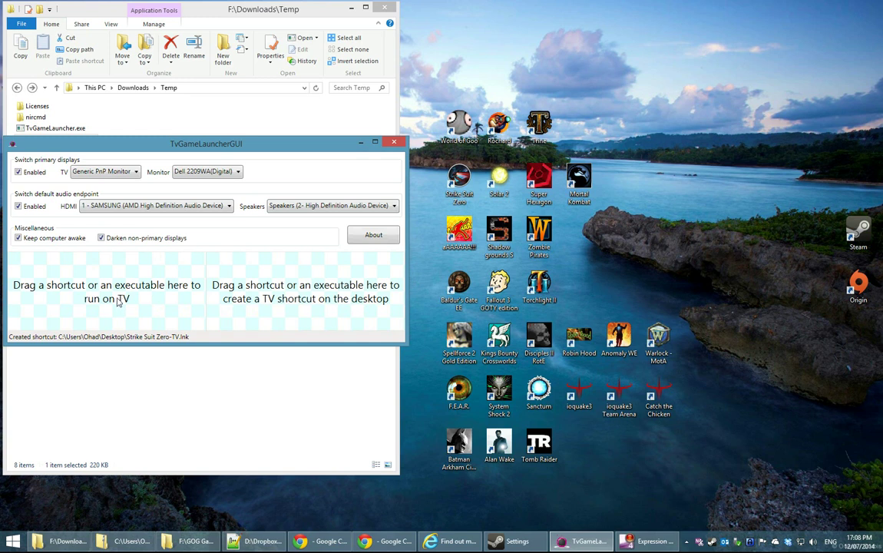
Step: Drop the Strike Suit Zero desktop shortcut on the TV-shortcut zone, creating Strike Suit Zero-TV
click(462, 178)
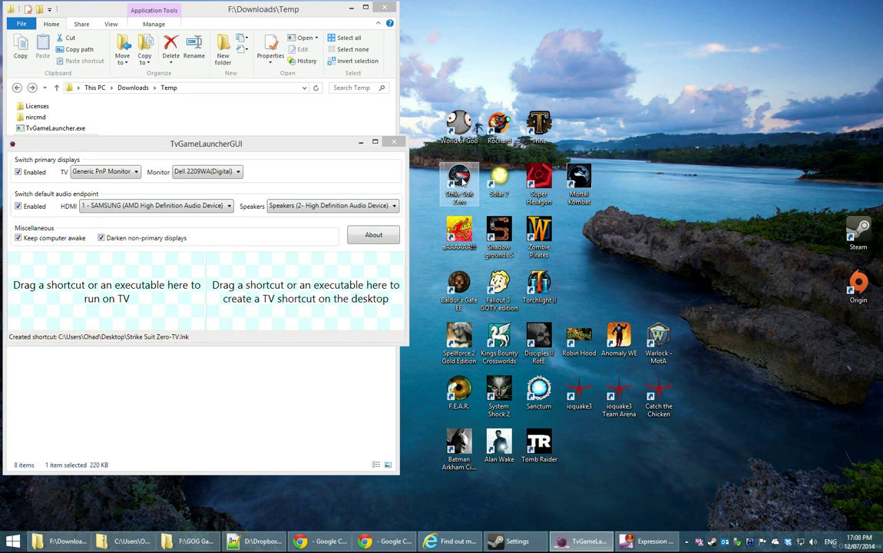
drag(461, 178, 317, 237)
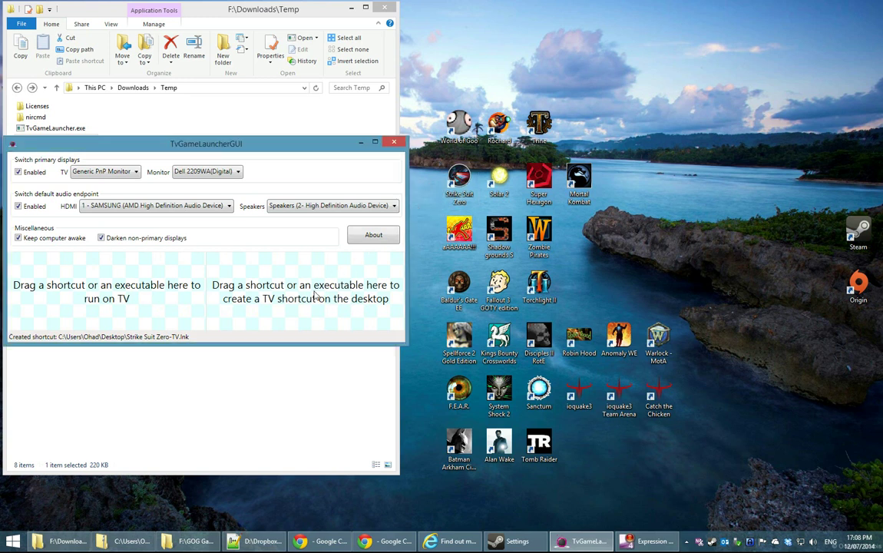
click(20, 498)
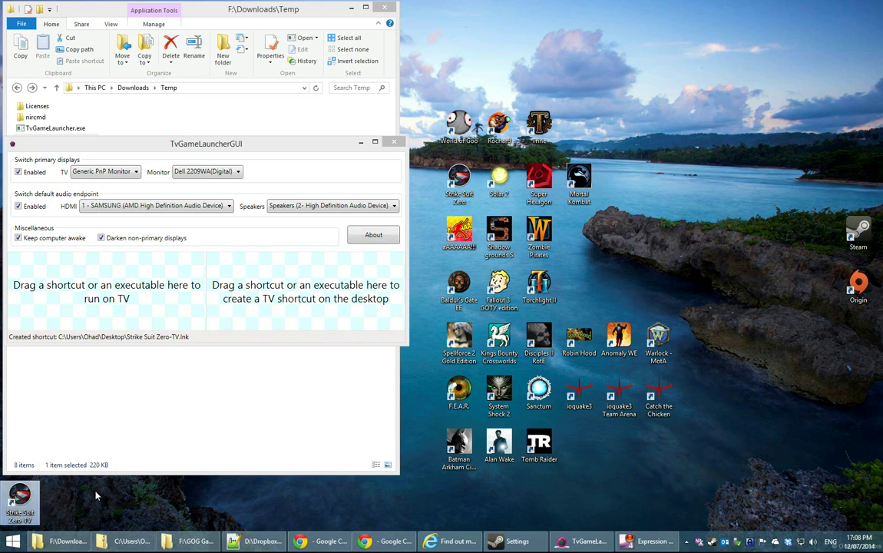
click(426, 231)
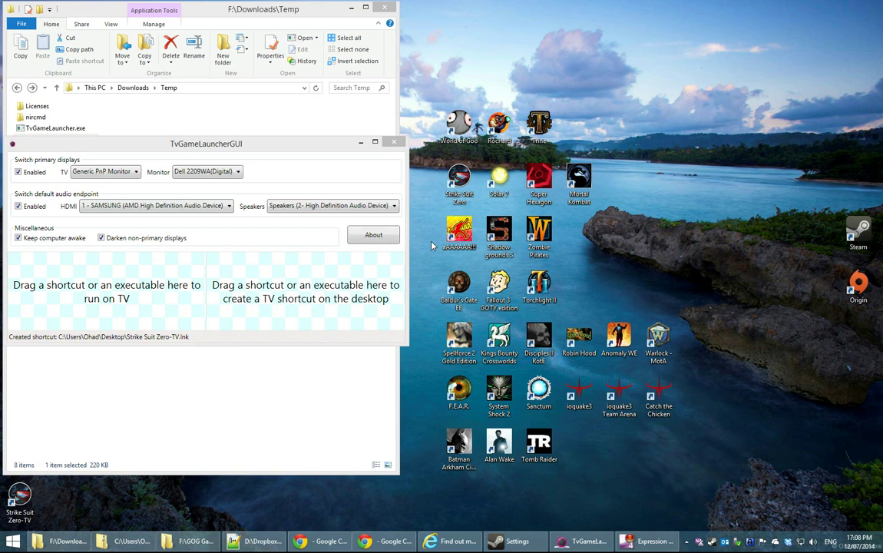
Step: Open the Strike Suit Zero shortcut's file location, the Binary folder, beside the launcher
right_click(448, 191)
right_click(453, 181)
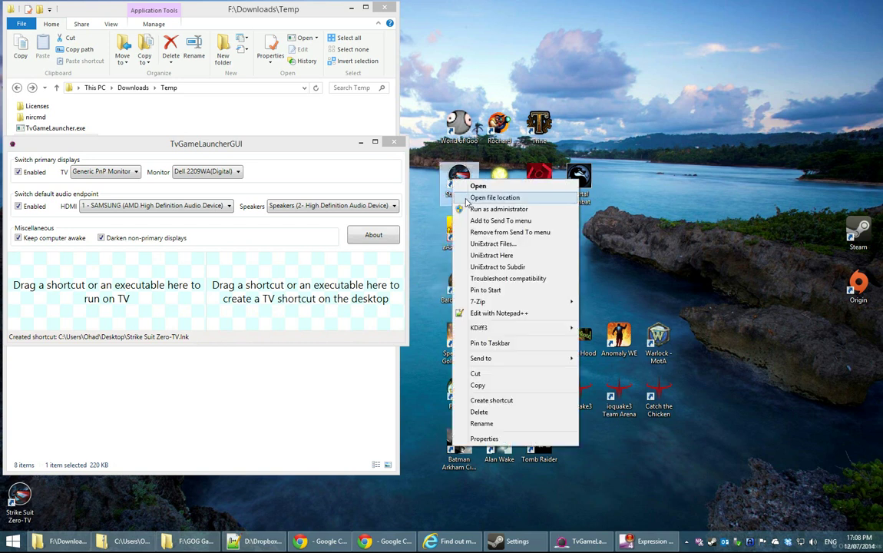
click(466, 198)
drag(449, 44, 466, 43)
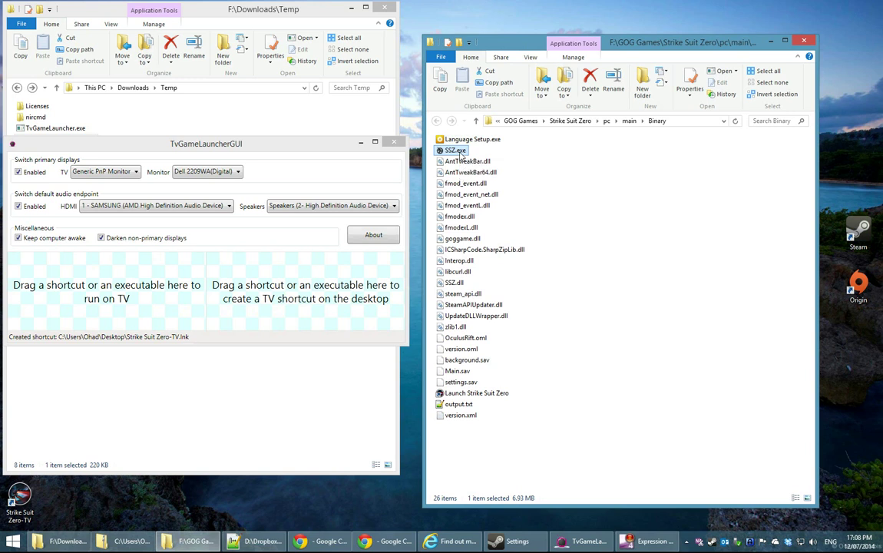
Step: Drop SSZ.exe on the TV-shortcut zone to create the SSZ-TV desktop shortcut
drag(459, 153, 305, 288)
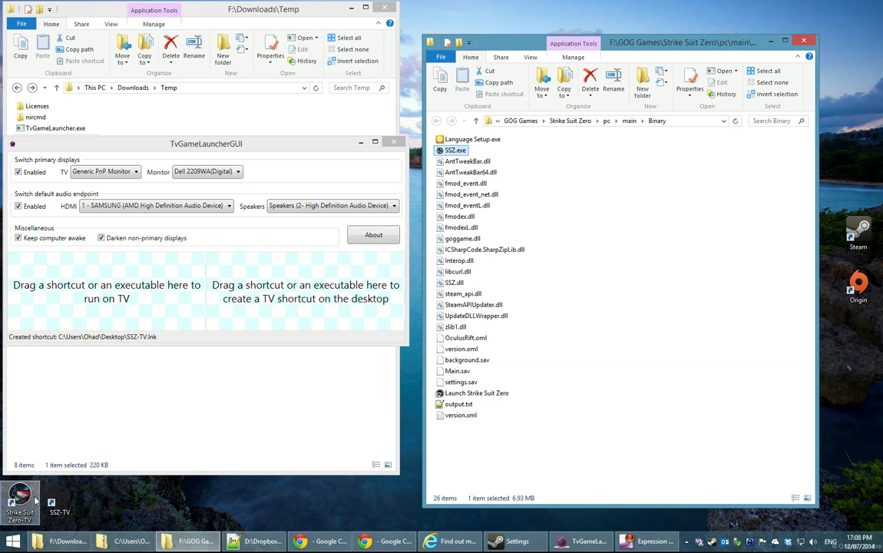
click(60, 503)
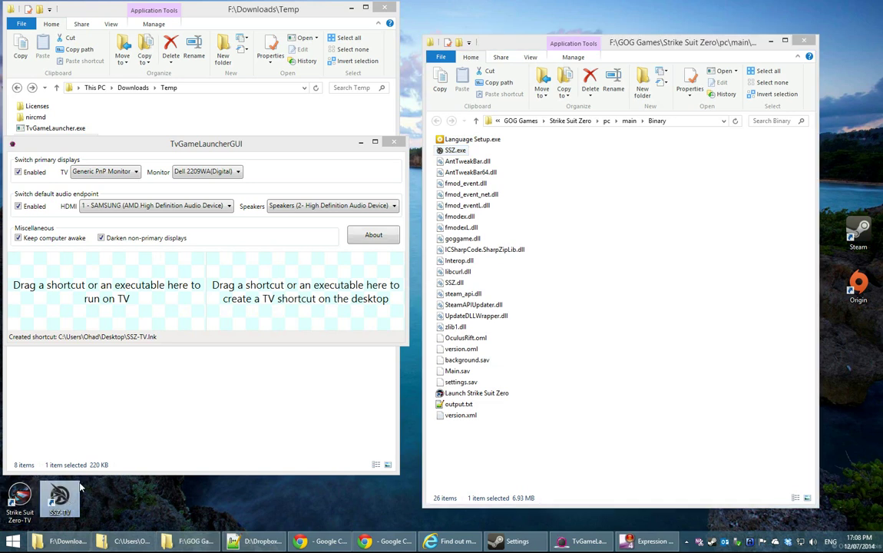
click(771, 41)
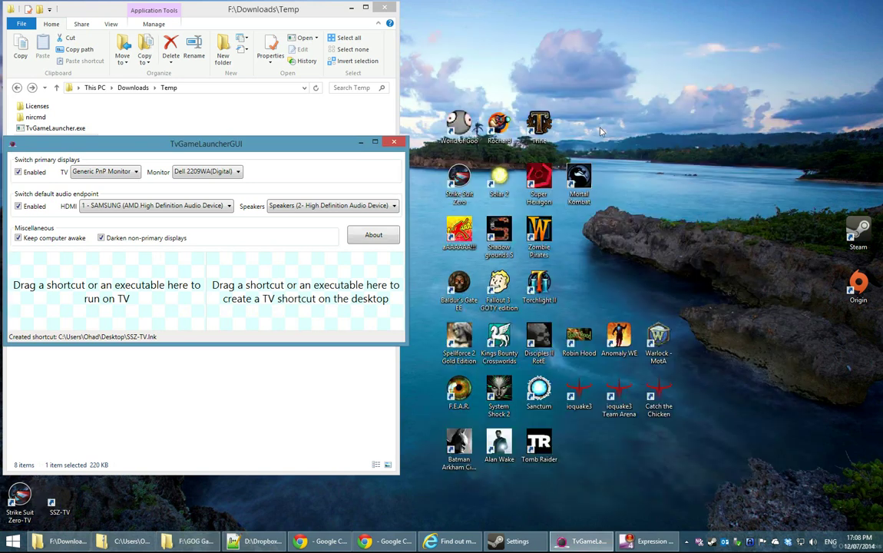
Step: Confirm Solar 2's Properties show a steam:// URL, then drop it on the TV-shortcut zone
right_click(511, 180)
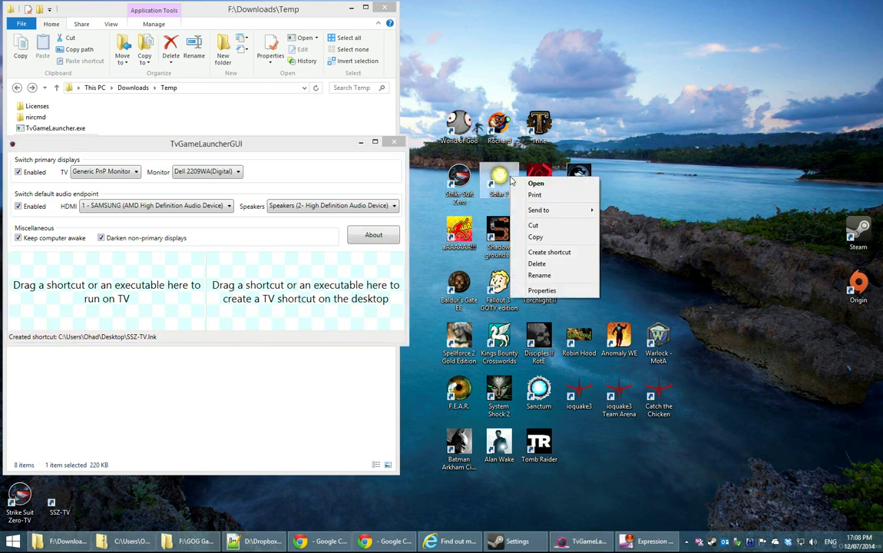
click(542, 290)
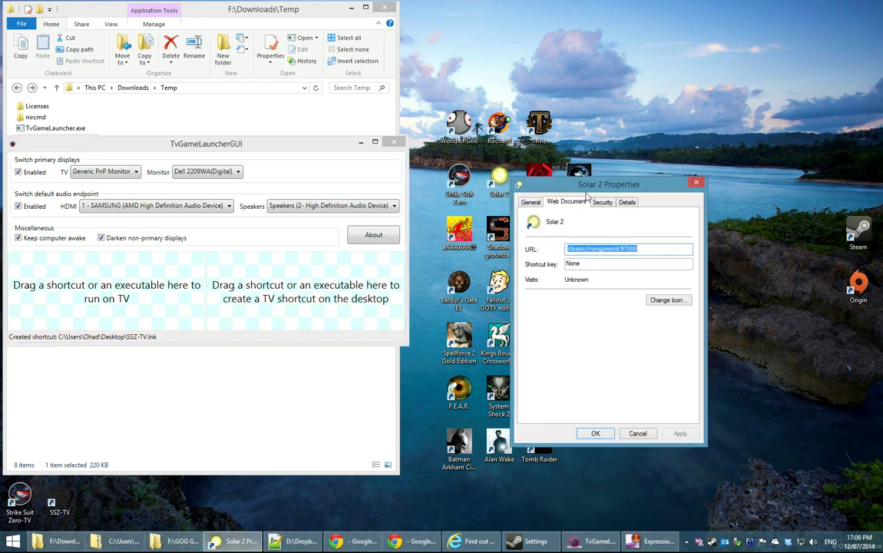
drag(643, 190, 748, 167)
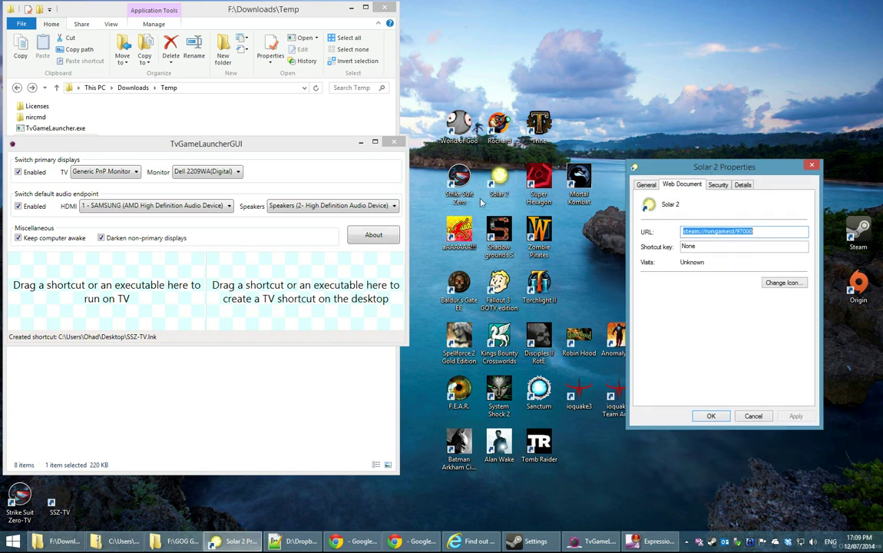
click(759, 231)
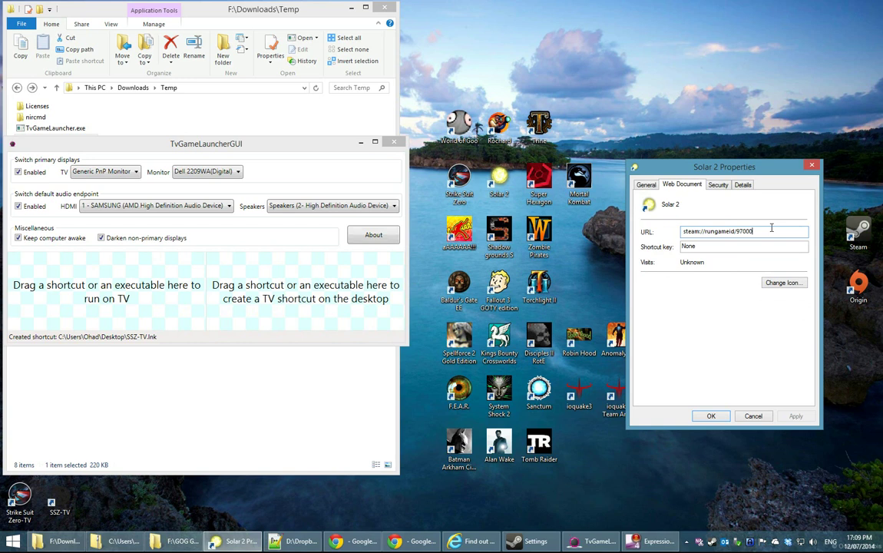
key(ctrl+a)
click(775, 227)
key(ctrl+a)
click(776, 228)
key(Escape)
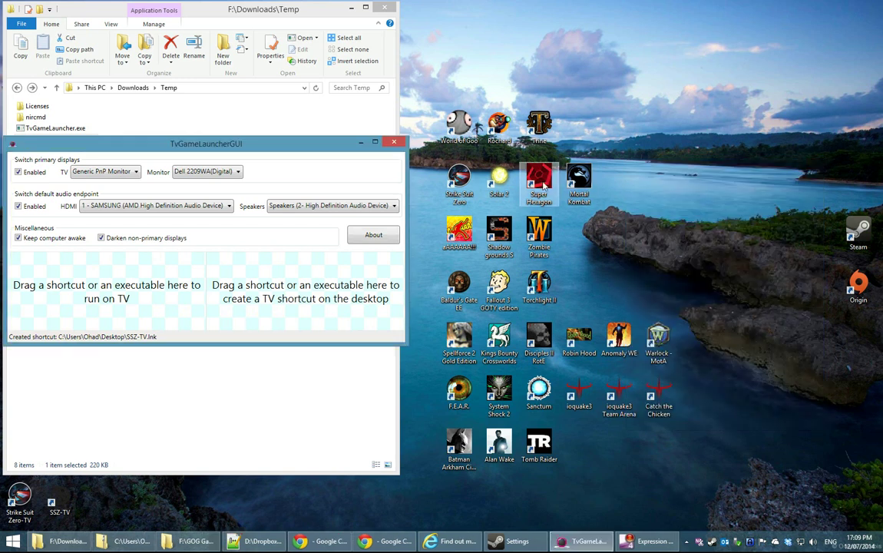
drag(506, 178, 311, 262)
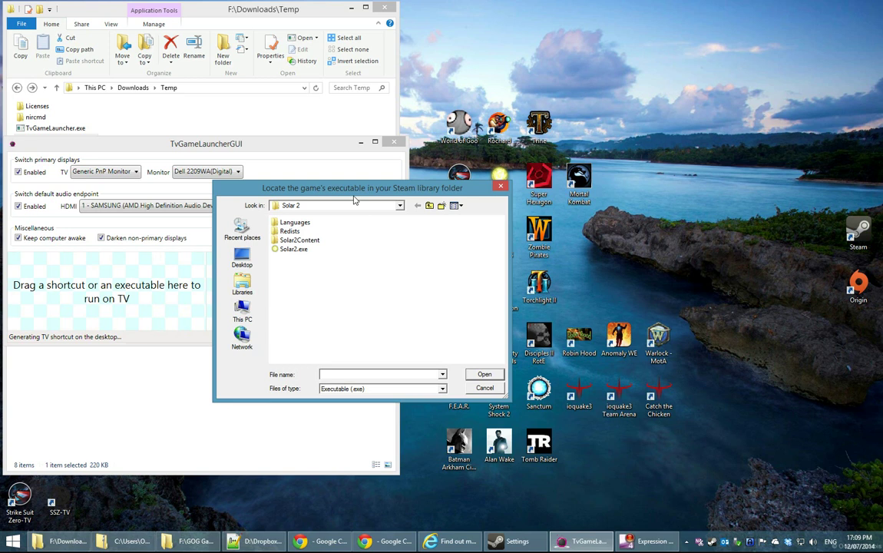
Step: Check in Steam's Downloads settings that the library folder is F:\Steam
click(519, 540)
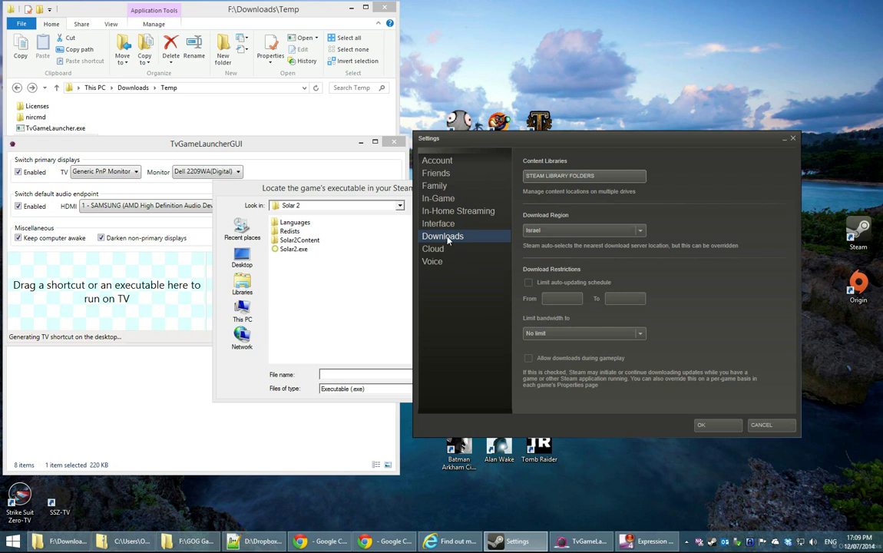
click(550, 178)
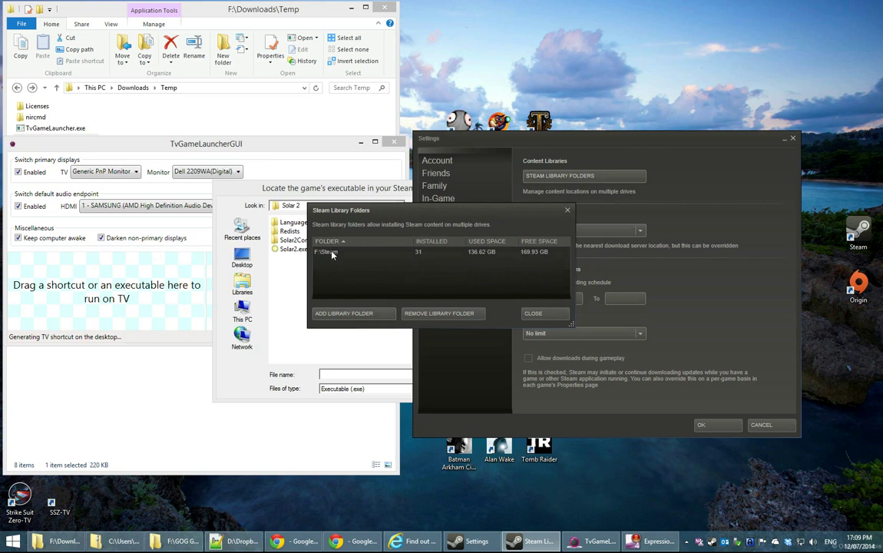
click(537, 313)
Step: Browse to Steam\SteamApps\common\Solar 2 and pick Solar2.exe for the Solar 2-TV shortcut
click(338, 205)
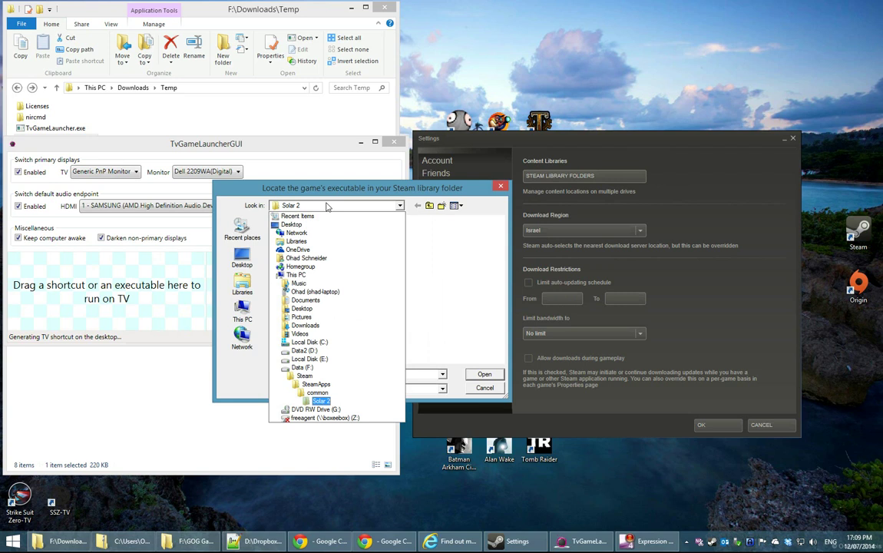
click(305, 376)
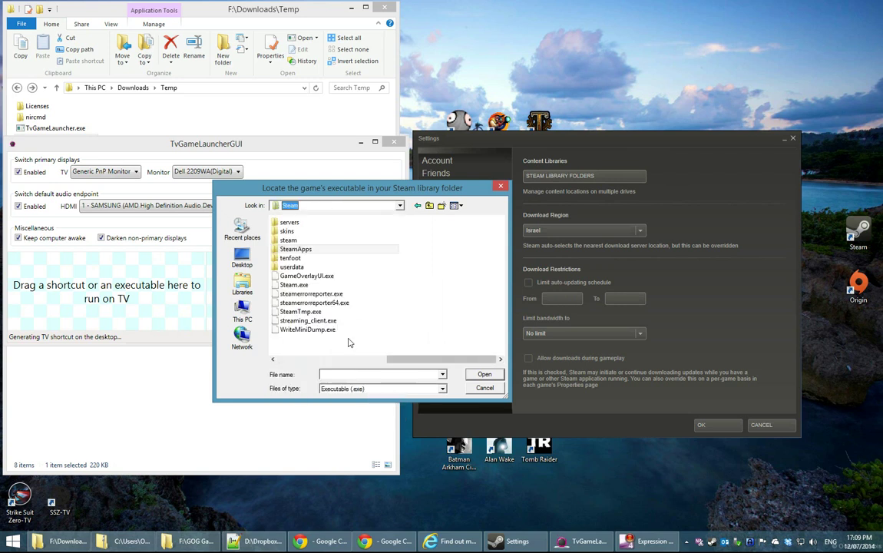
double_click(308, 256)
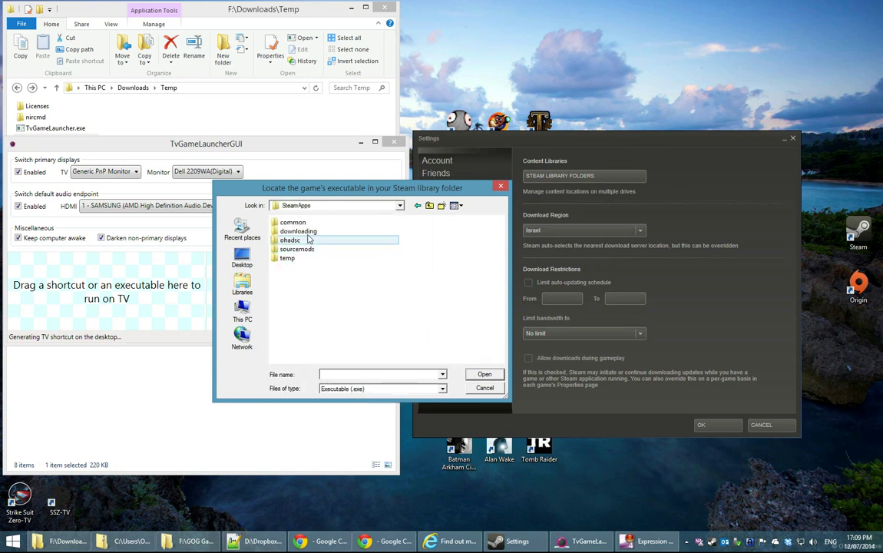
double_click(307, 223)
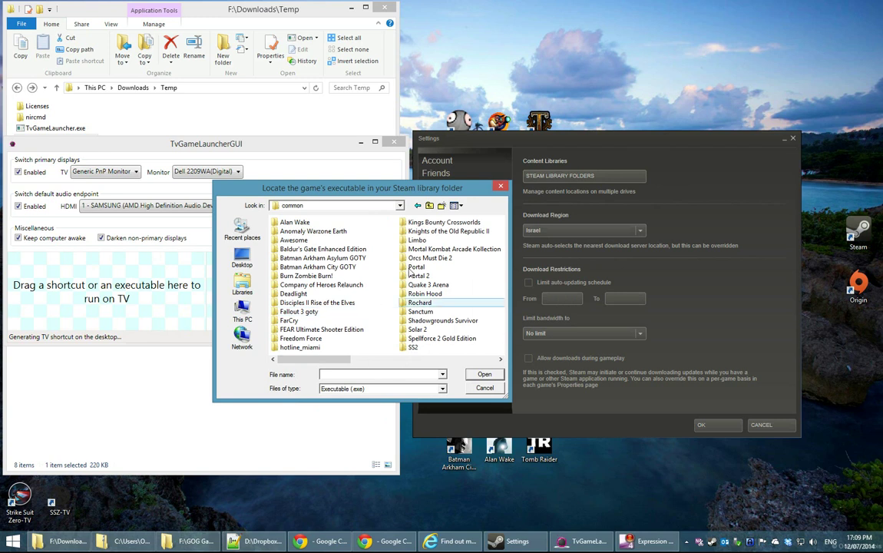
scroll(322, 300, down, 3)
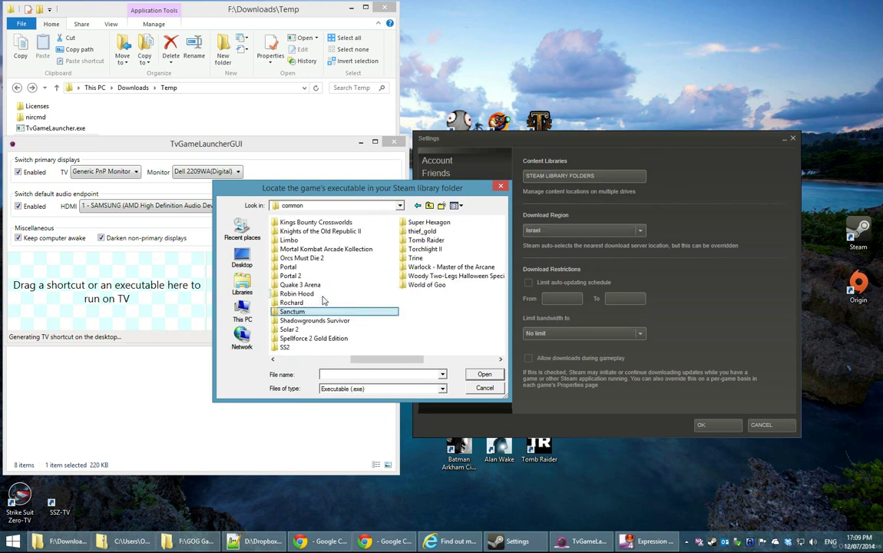
double_click(322, 300)
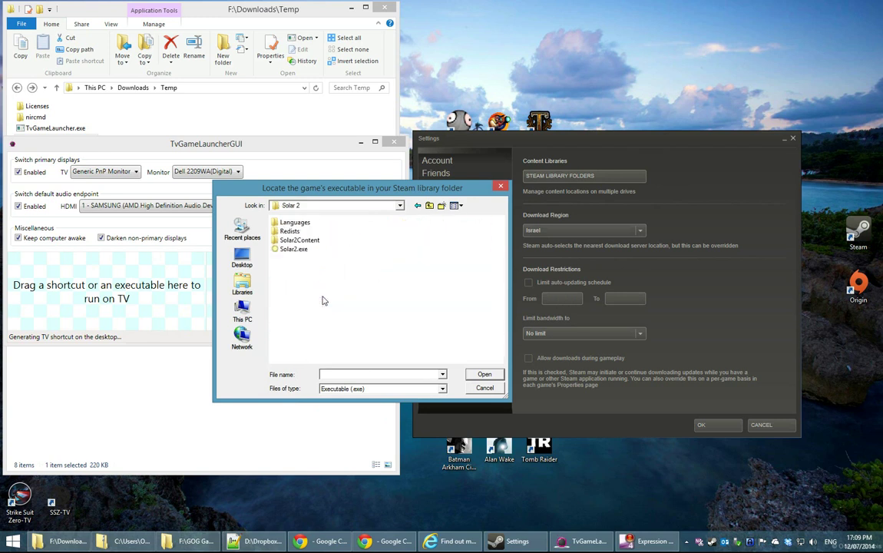
double_click(295, 250)
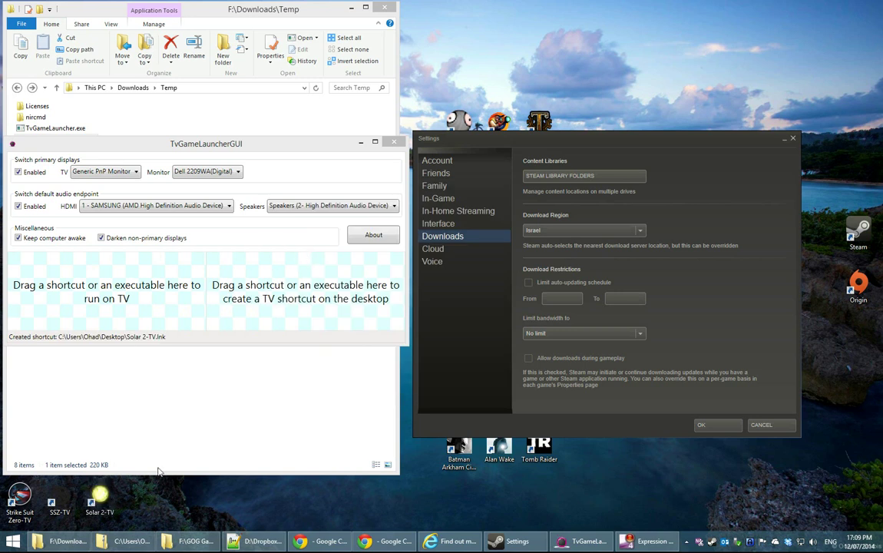